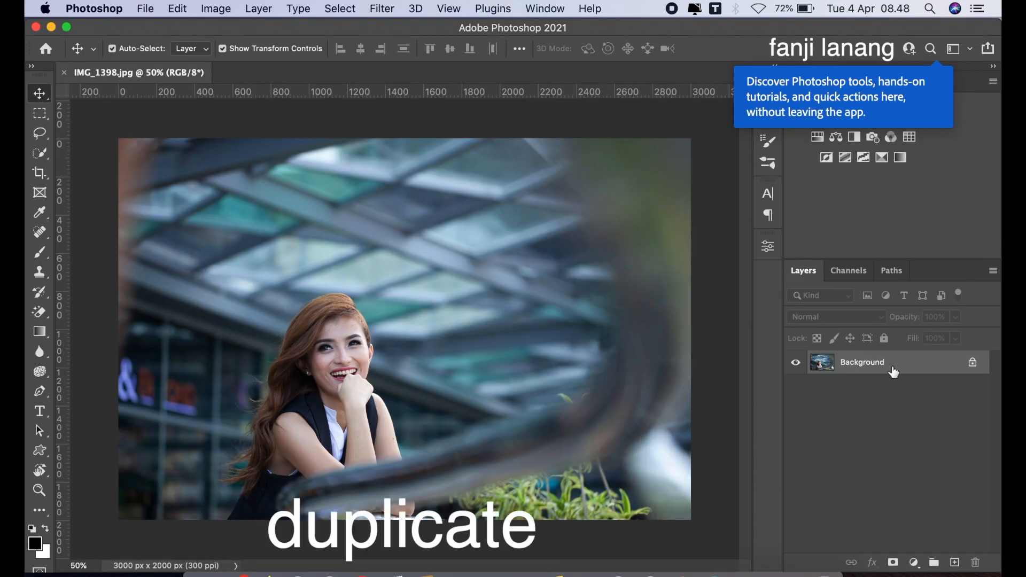
Duplicate the Background layer and open the copy in the Camera Raw filter
left_click_drag(894, 371, 955, 562)
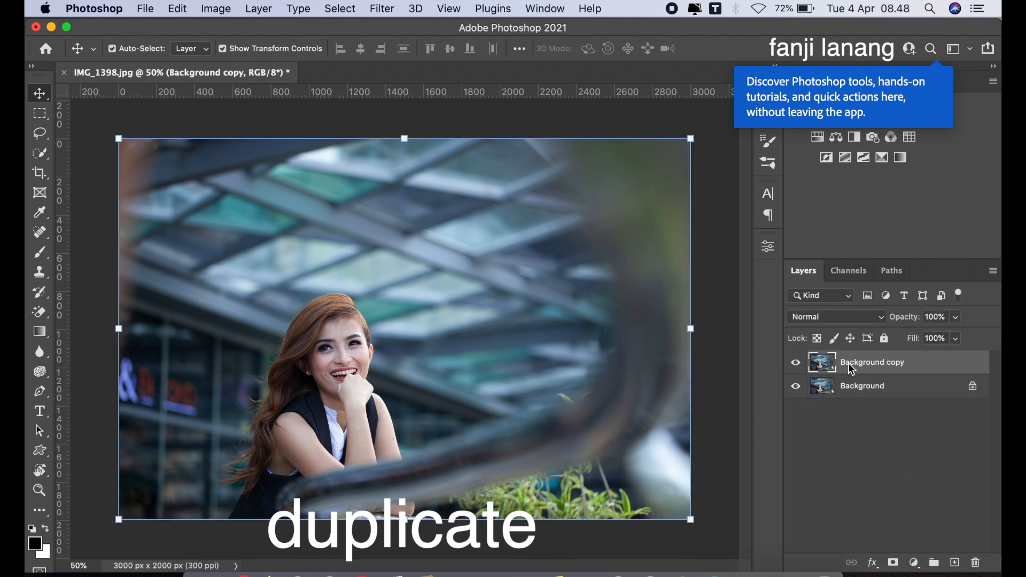
left_click(380, 9)
left_click(432, 134)
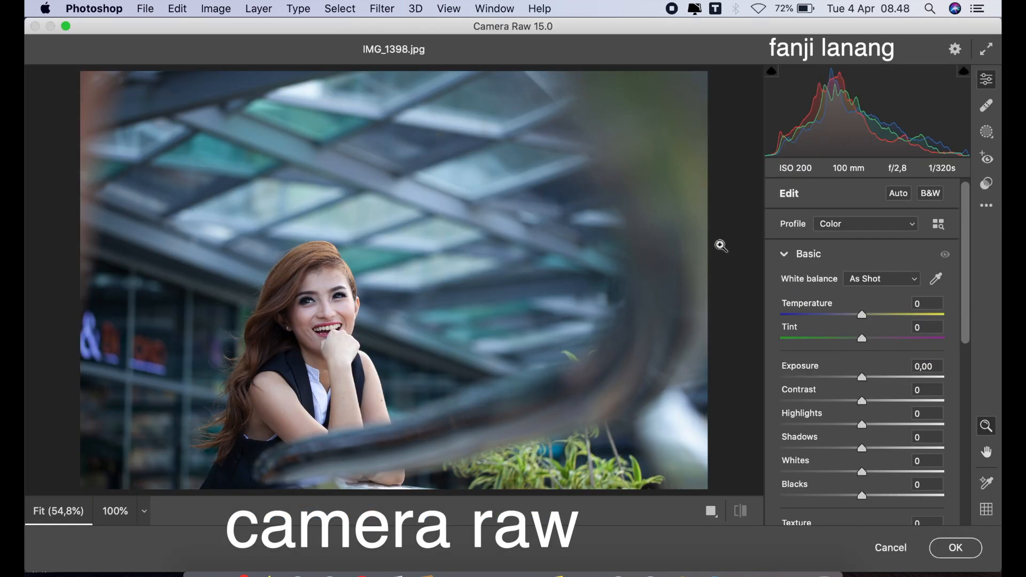
In the Basic adjustments, set Highlights to -30 and Shadows to +100
left_click(792, 261)
left_click(788, 255)
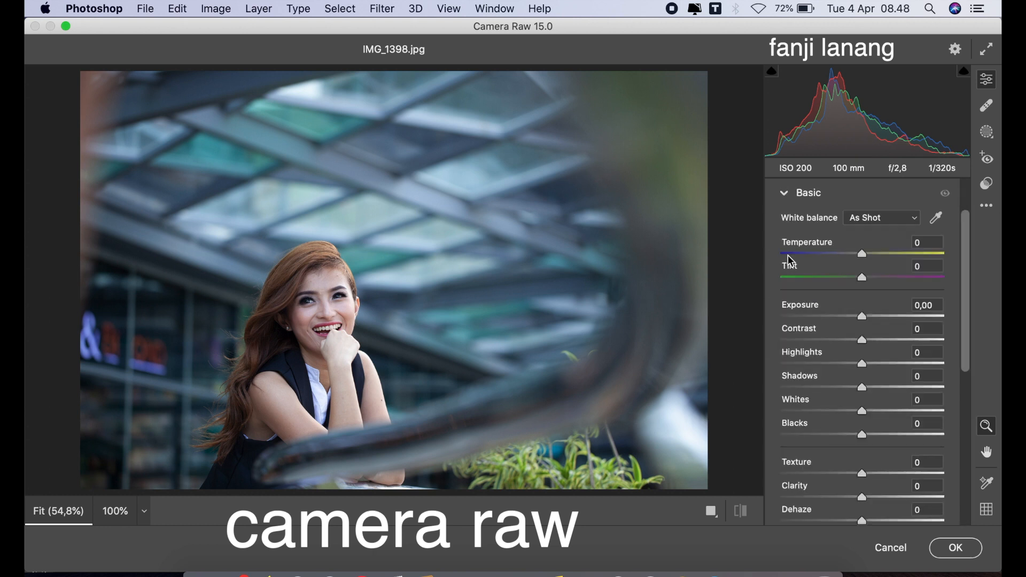
left_click(840, 364)
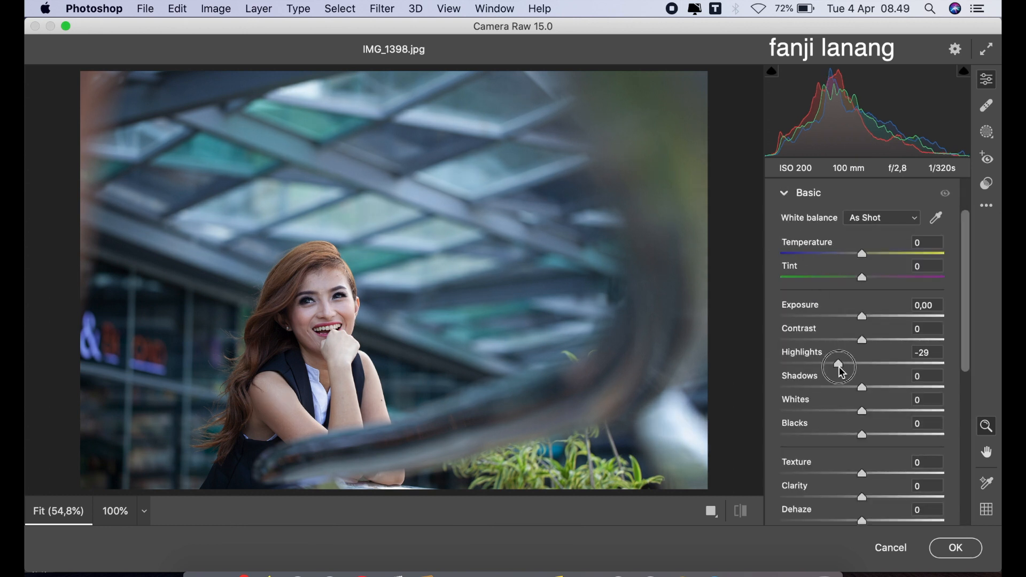
left_click_drag(841, 375, 836, 366)
left_click_drag(887, 387, 988, 393)
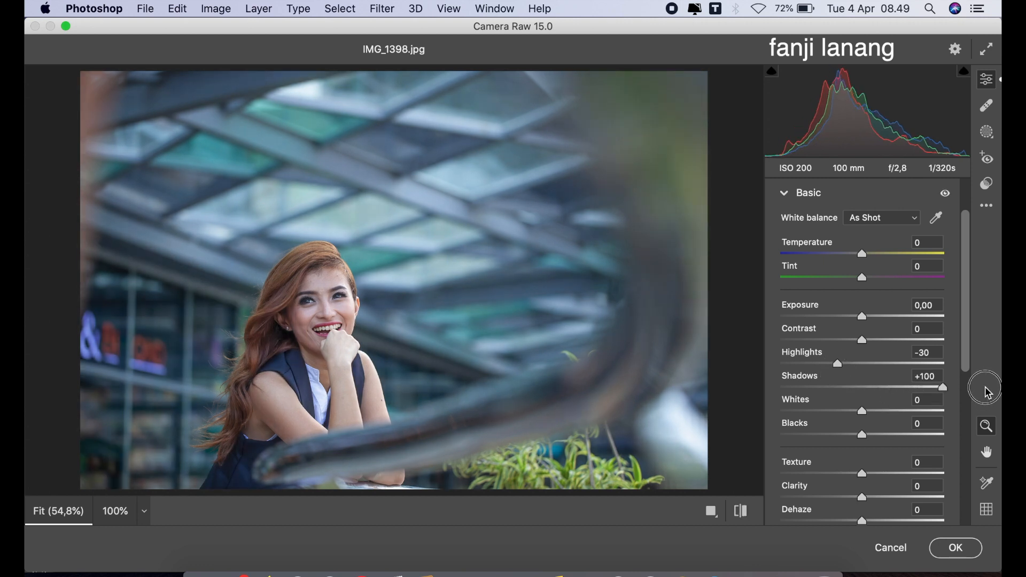
Set Exposure to -0.50, Contrast to +20, Blacks to -15, Texture to -15 and Clarity to +10, and compare the photo with its default settings
mouse_move(862, 341)
left_mouse_down()
mouse_move(882, 348)
mouse_move(856, 329)
left_mouse_up()
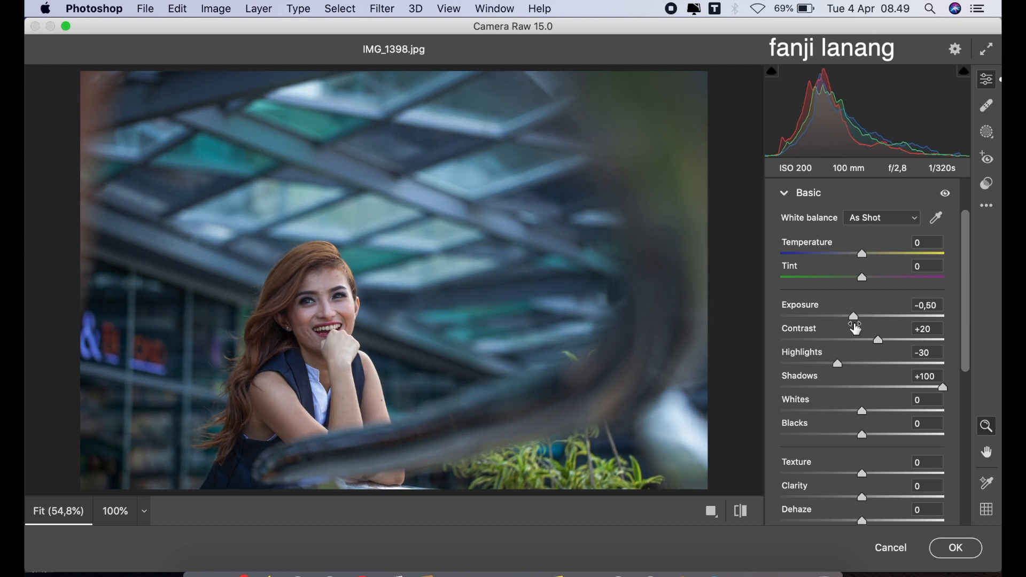
left_click_drag(849, 436, 875, 511)
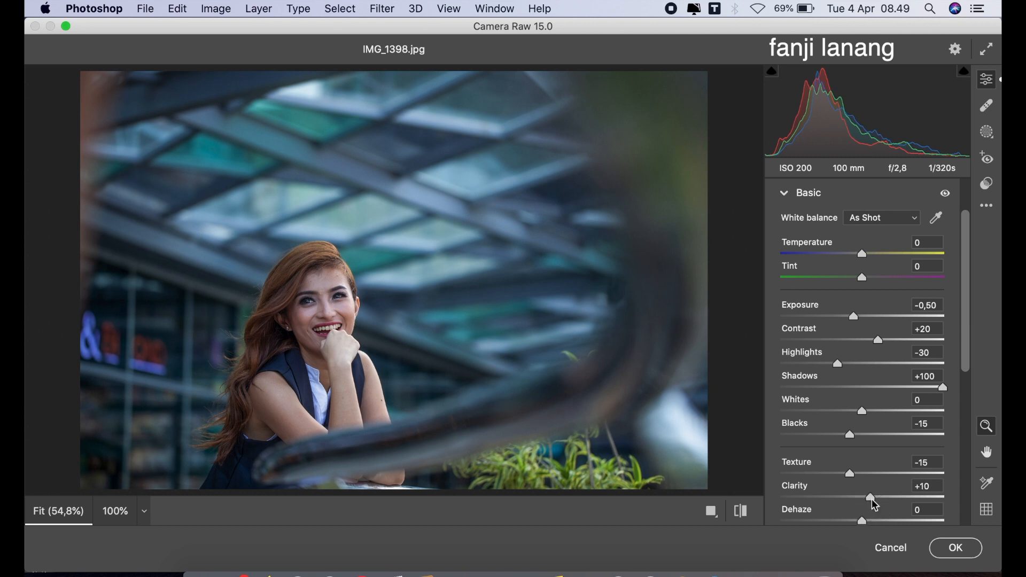
left_click(741, 512)
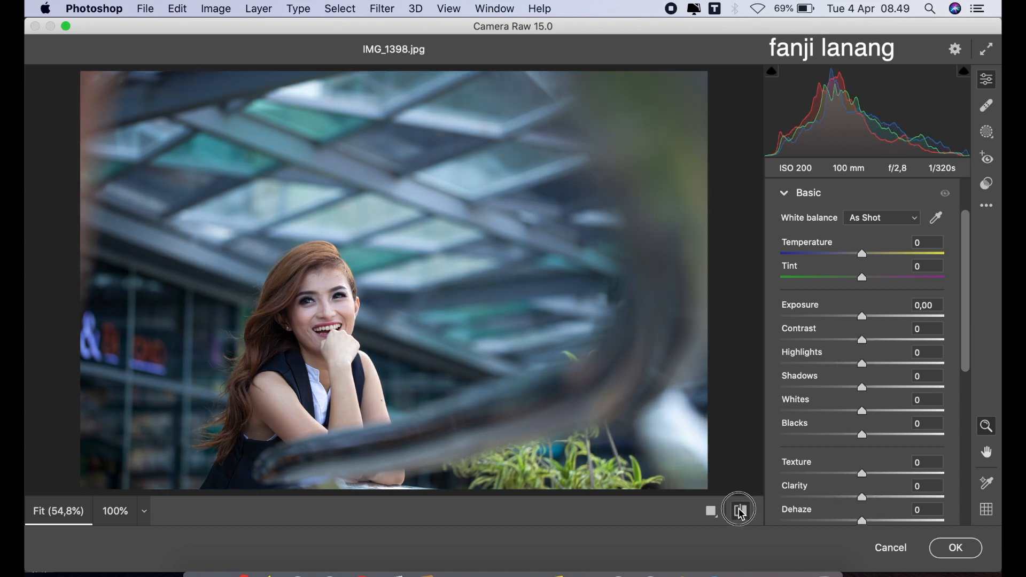
left_click(741, 512)
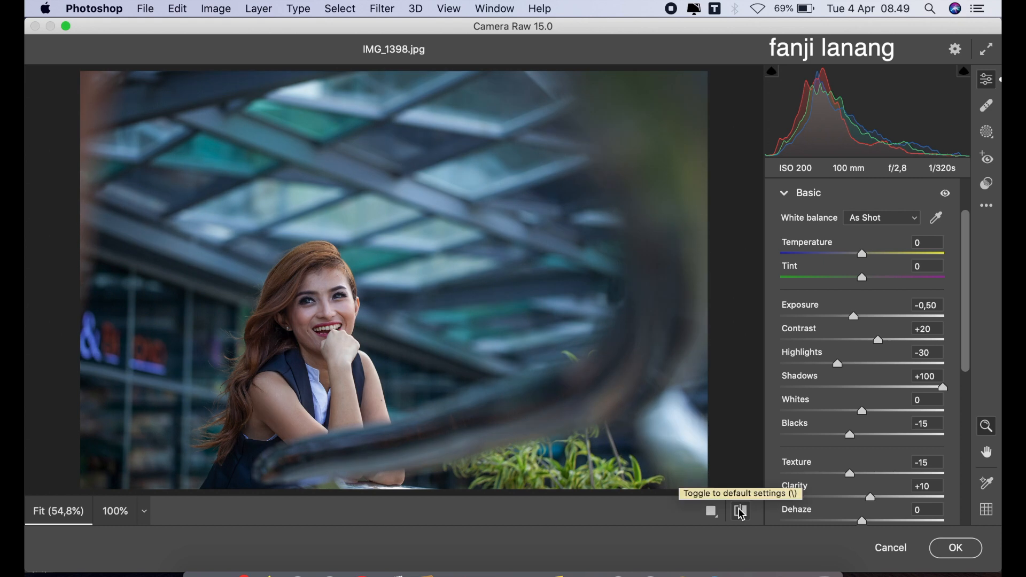
Shape the main point curve with a raised black point, a shadow point at input 63, output 51, and a midtone point at 130, 123
left_click(784, 197)
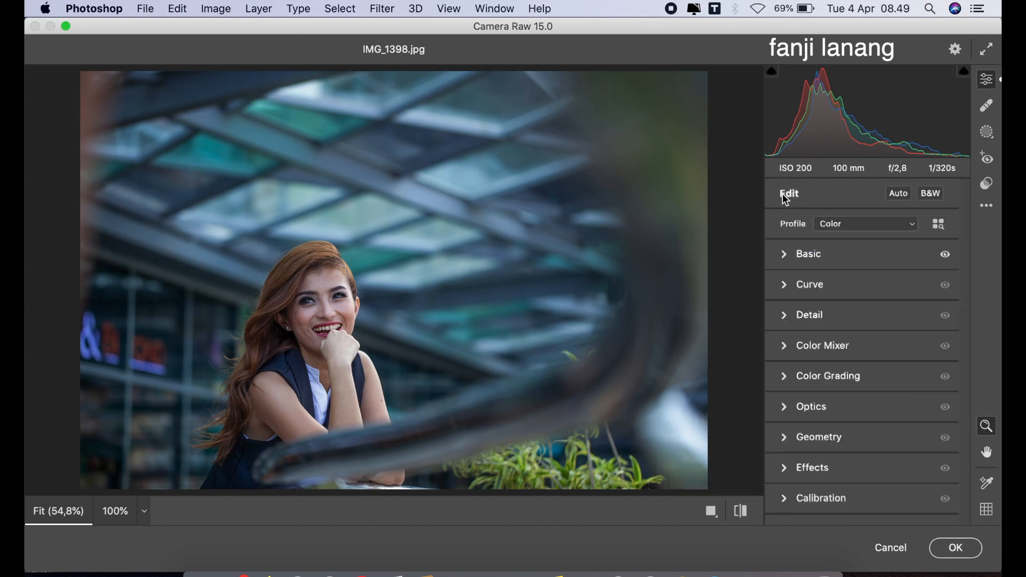
left_click(785, 281)
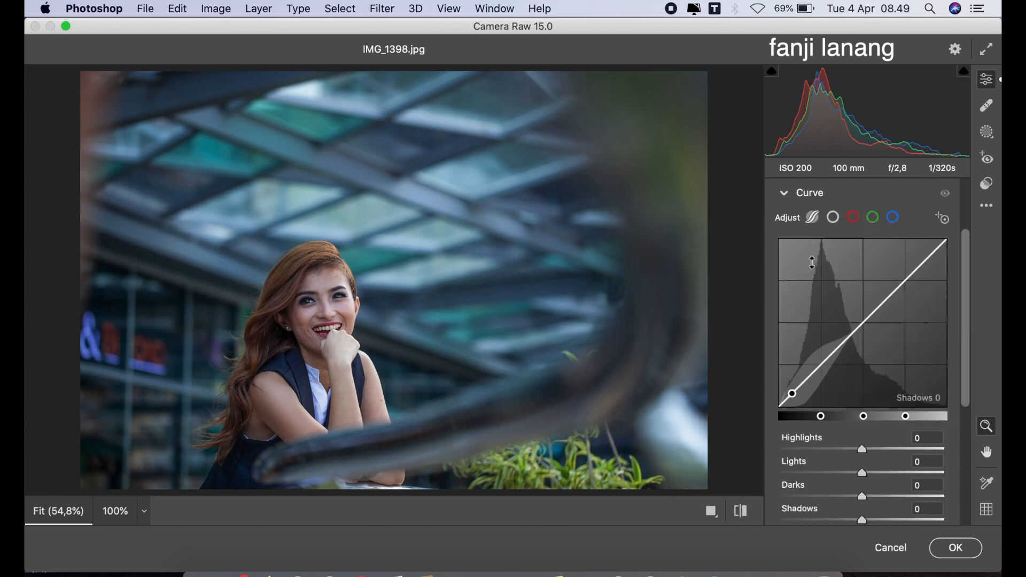
left_click(834, 217)
left_click(820, 372)
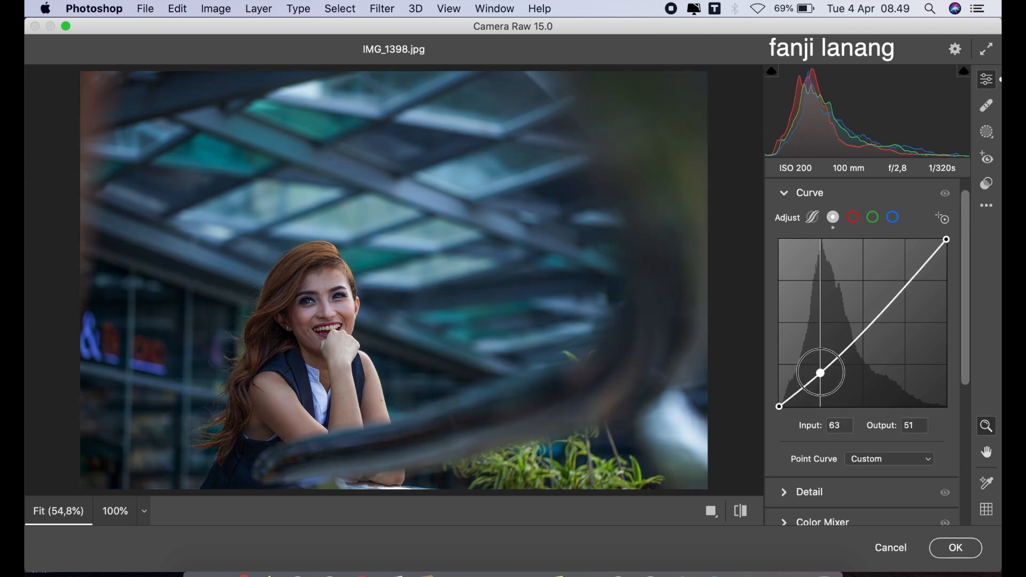
left_click_drag(779, 407, 778, 389)
left_click_drag(869, 333, 865, 325)
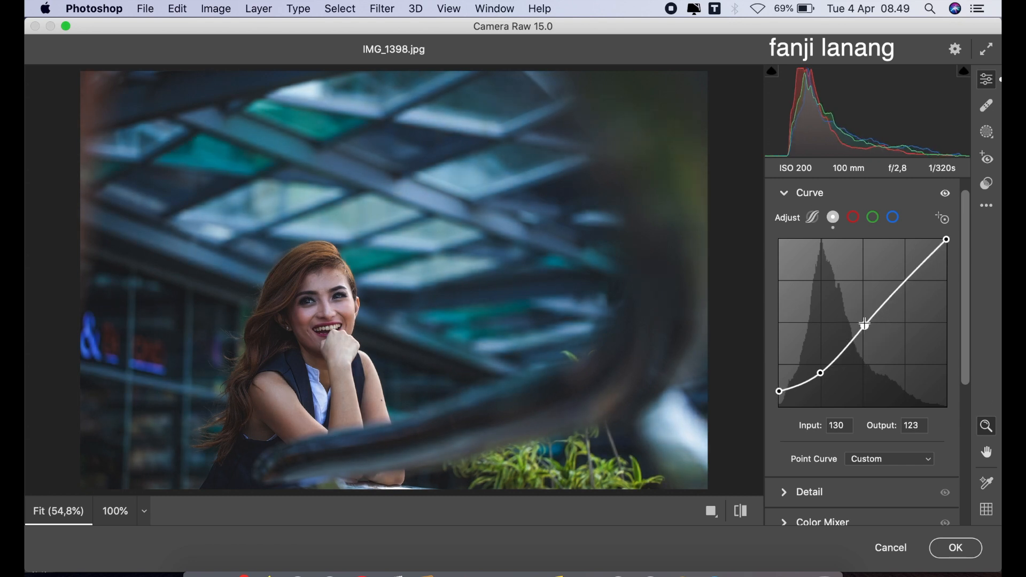
mouse_move(947, 239)
left_mouse_down()
mouse_move(947, 251)
mouse_move(948, 237)
left_mouse_up()
Lower the highlight end point of the blue channel curve to output 247
left_click(894, 218)
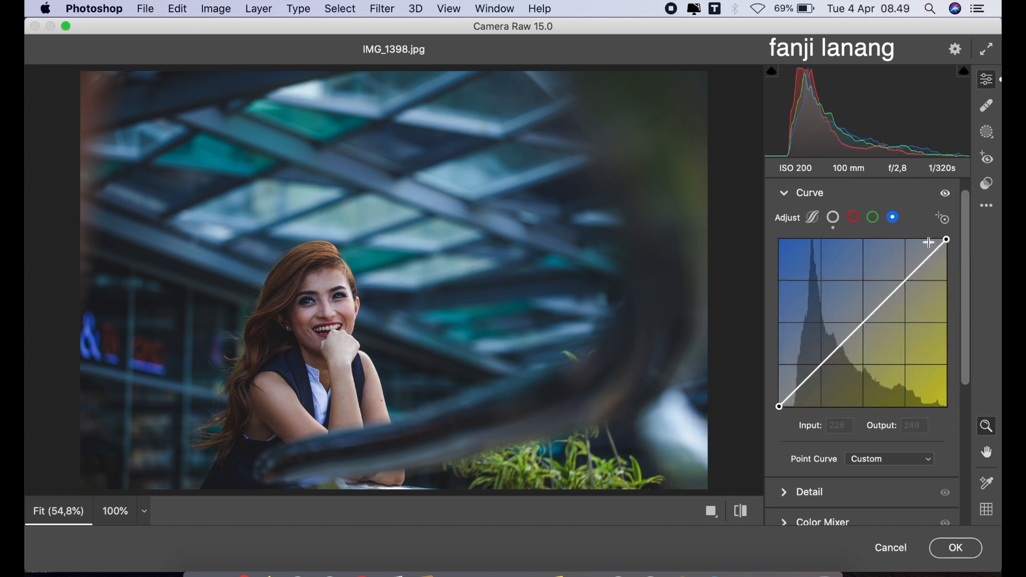
mouse_move(947, 240)
left_mouse_down()
mouse_move(935, 239)
mouse_move(947, 239)
left_mouse_up()
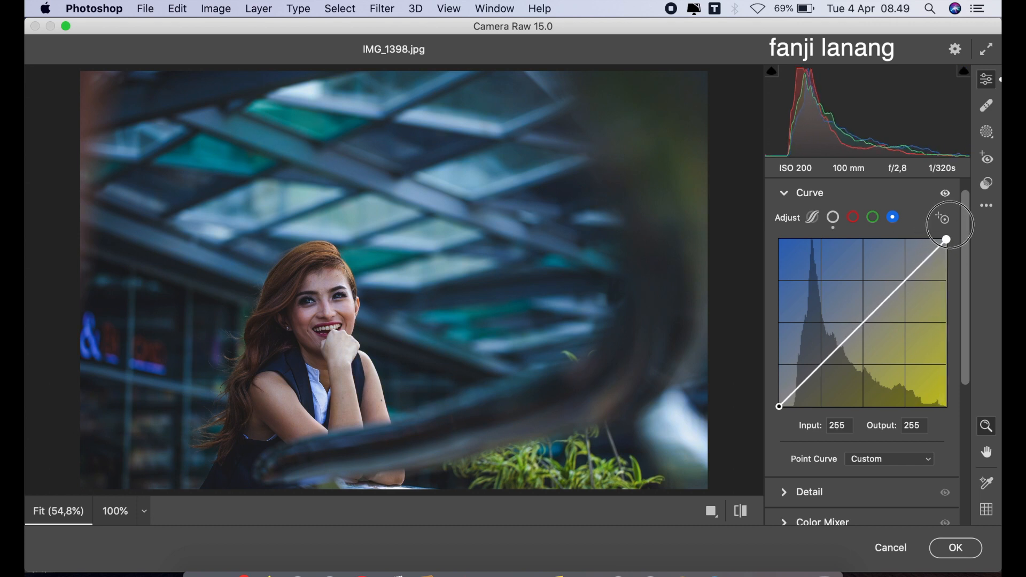
left_click_drag(951, 241, 952, 247)
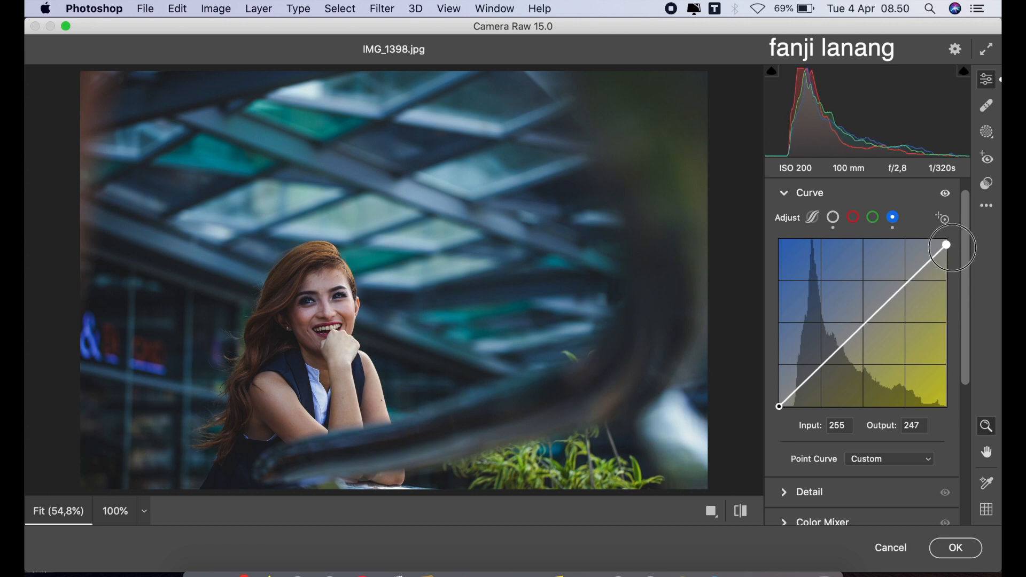
In the Color Mixer, set the hue of Greens to -100, Aquas to +70 and Blues to -30
left_click(783, 193)
left_click(782, 345)
left_click(784, 275)
left_click_drag(863, 392, 737, 401)
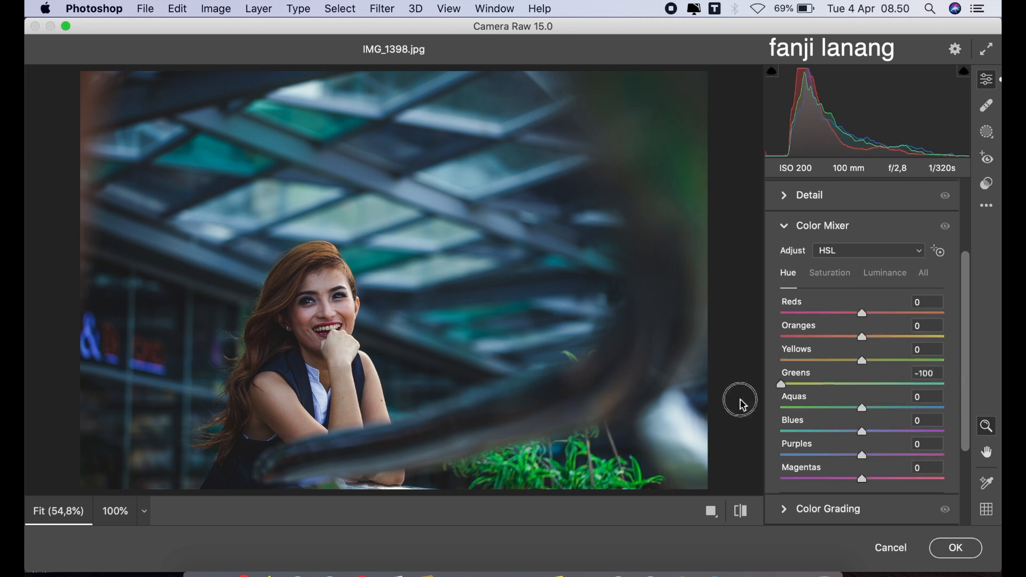
left_click_drag(871, 409, 919, 417)
left_click_drag(862, 432, 838, 438)
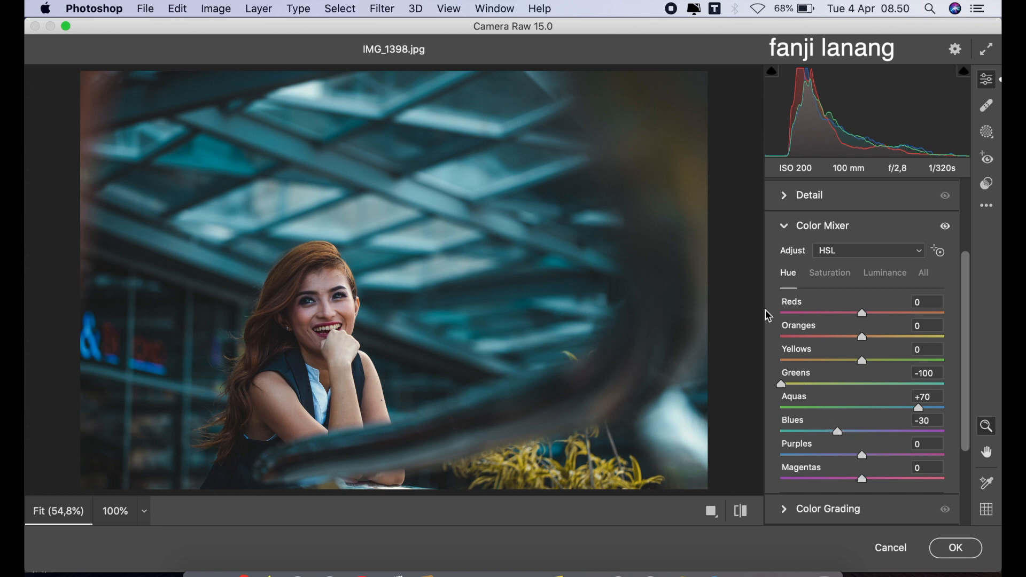
Slightly raise the luminance of Oranges in the Color Mixer
left_click(843, 281)
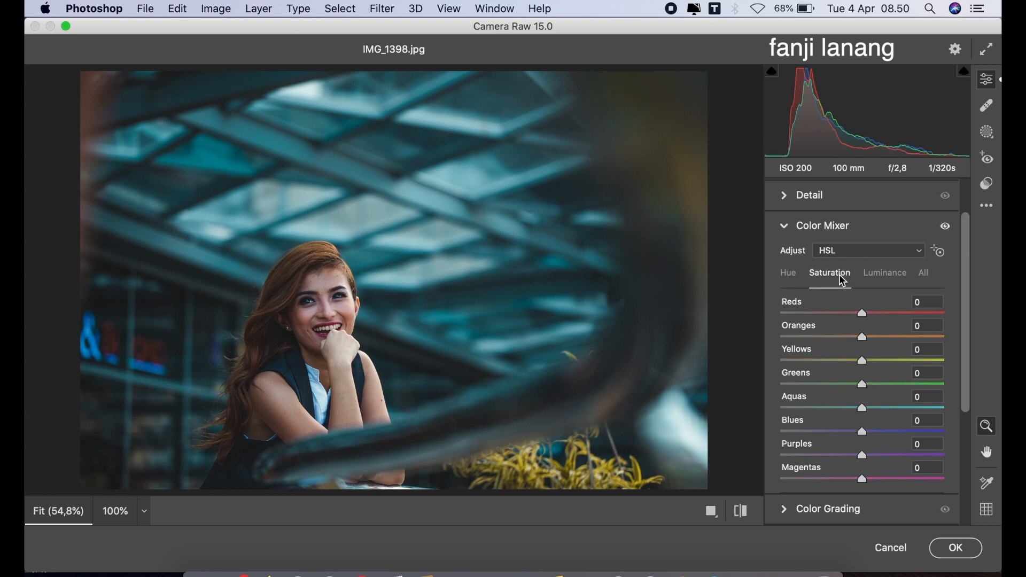
left_click(883, 281)
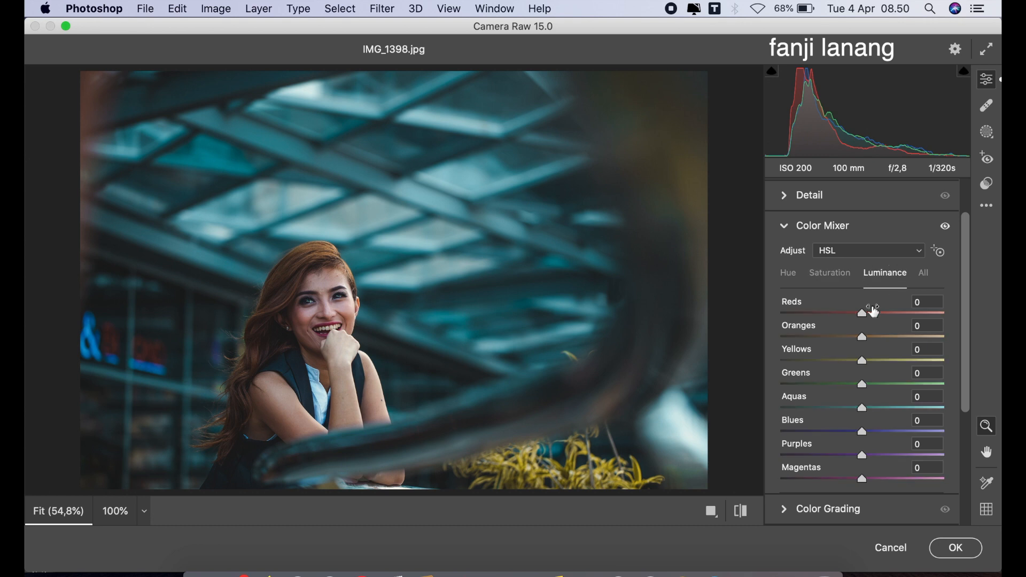
left_click_drag(864, 337, 871, 338)
left_click(785, 227)
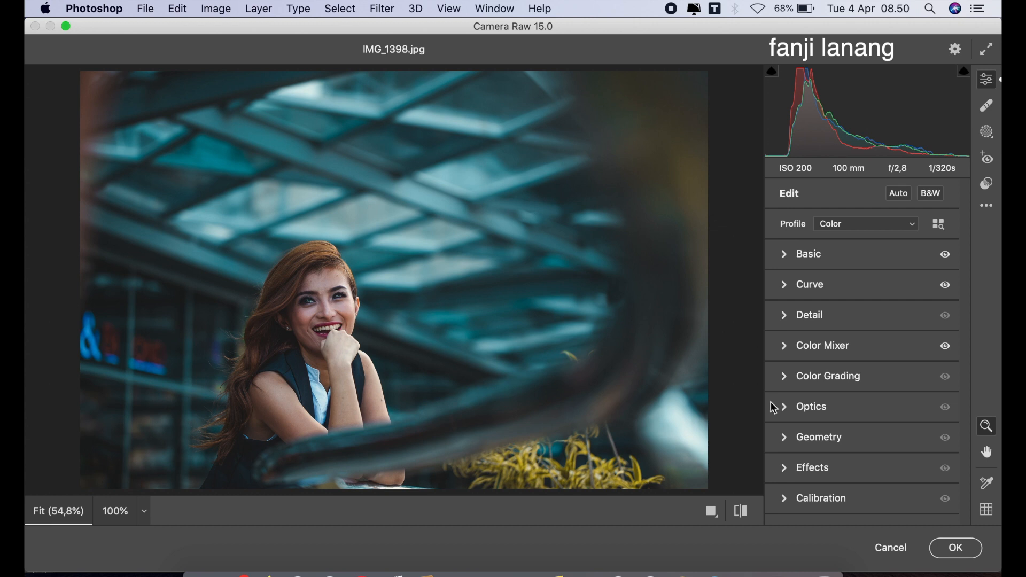
In Calibration, set the Red Primary hue to +50 and its saturation to -10
left_click(784, 500)
left_click(903, 345)
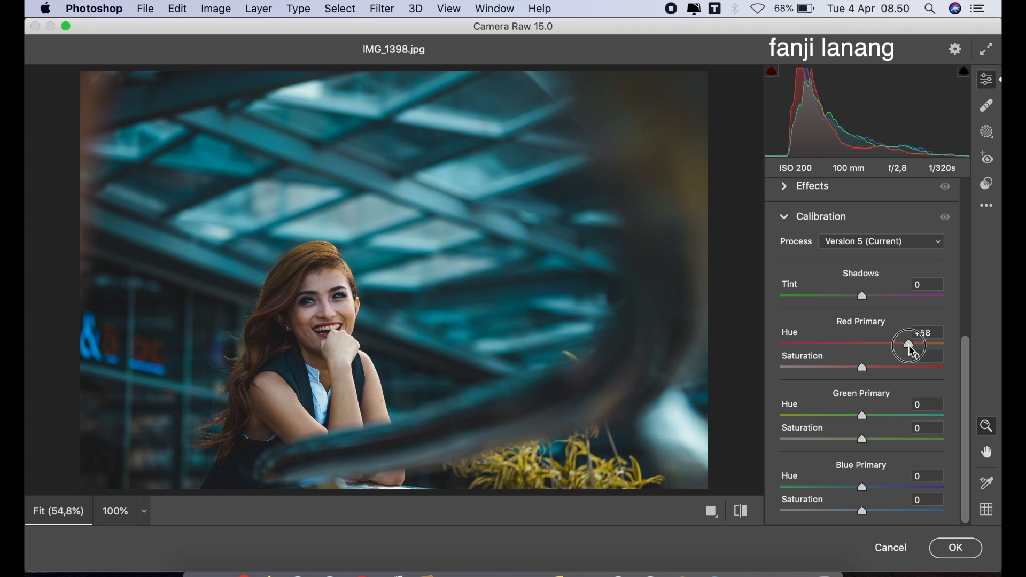
left_click_drag(909, 360, 857, 383)
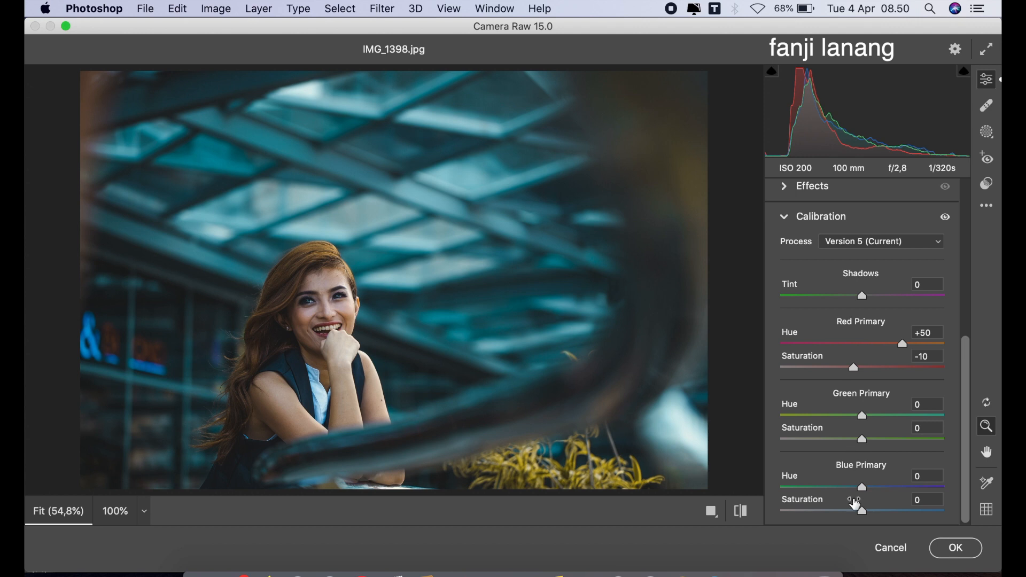
Set the Blue Primary hue to -30 and its saturation to +15, and compare the result with the original photo
left_click(843, 488)
left_click_drag(843, 487, 873, 514)
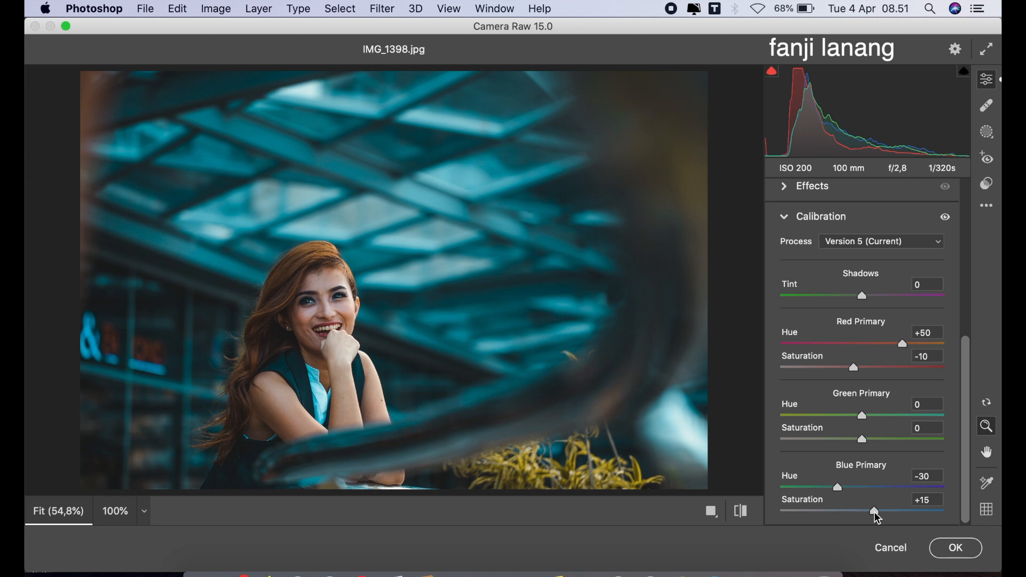
left_click(741, 512)
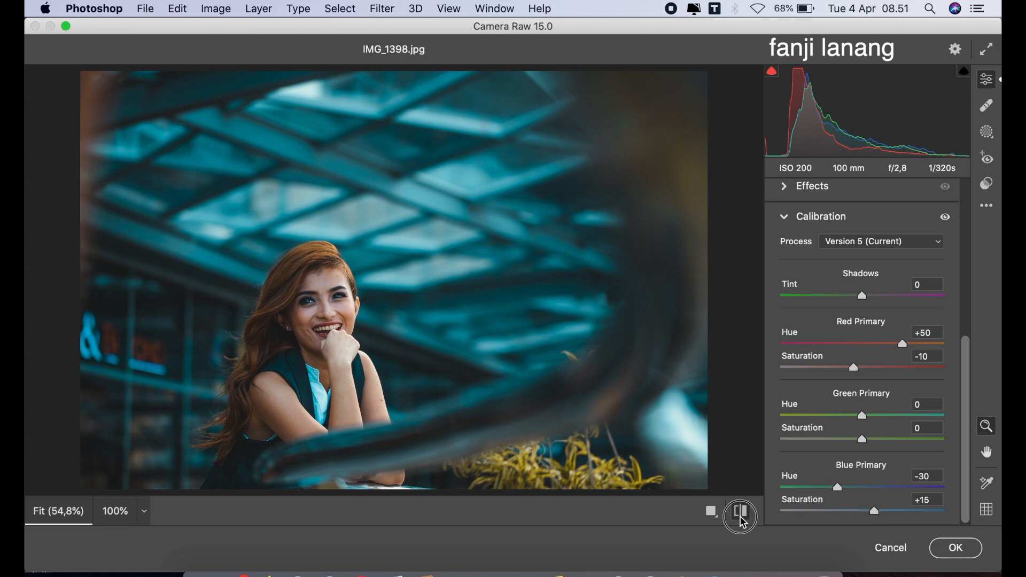
left_click(741, 512)
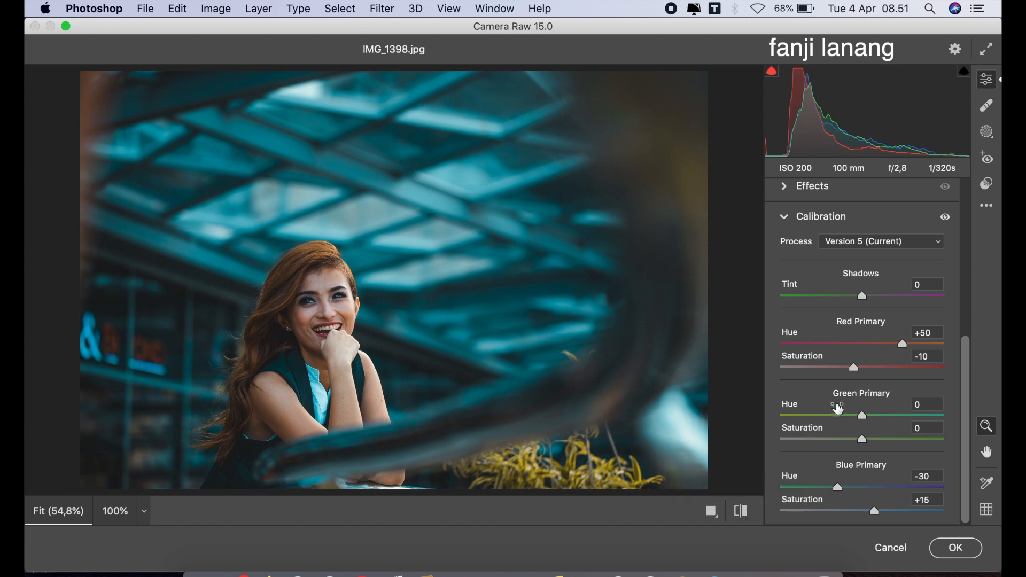
Set the Green Primary hue to +20, compare with the original photo, and apply the Camera Raw adjustments
left_click(880, 417)
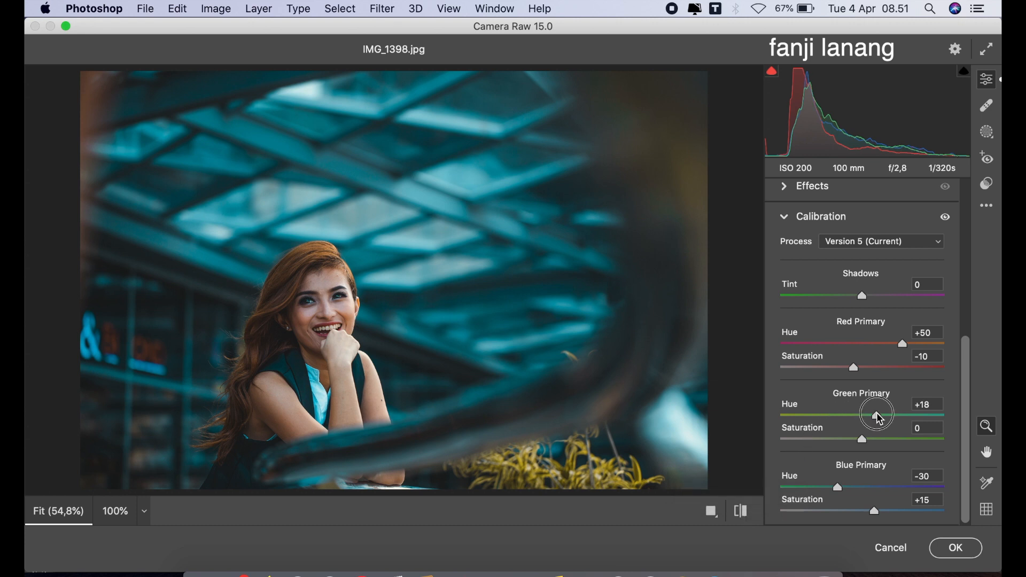
left_click_drag(879, 419, 881, 420)
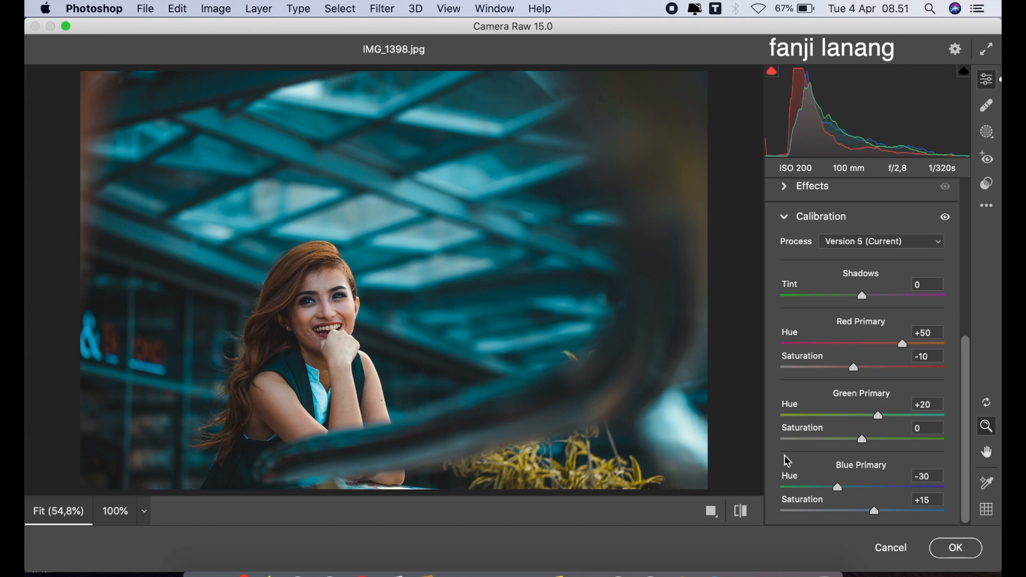
left_click(739, 514)
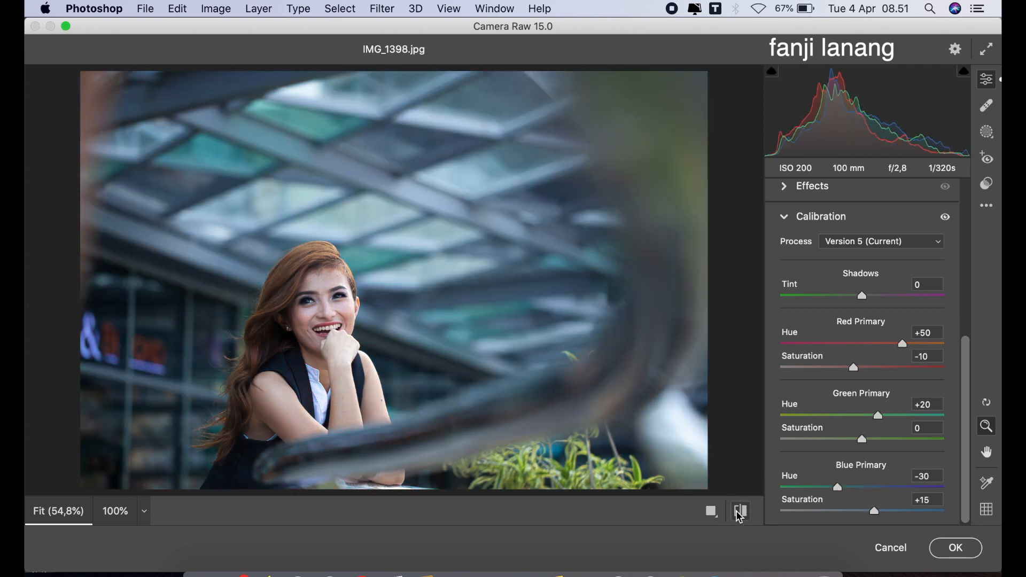
left_click(740, 514)
left_click(970, 547)
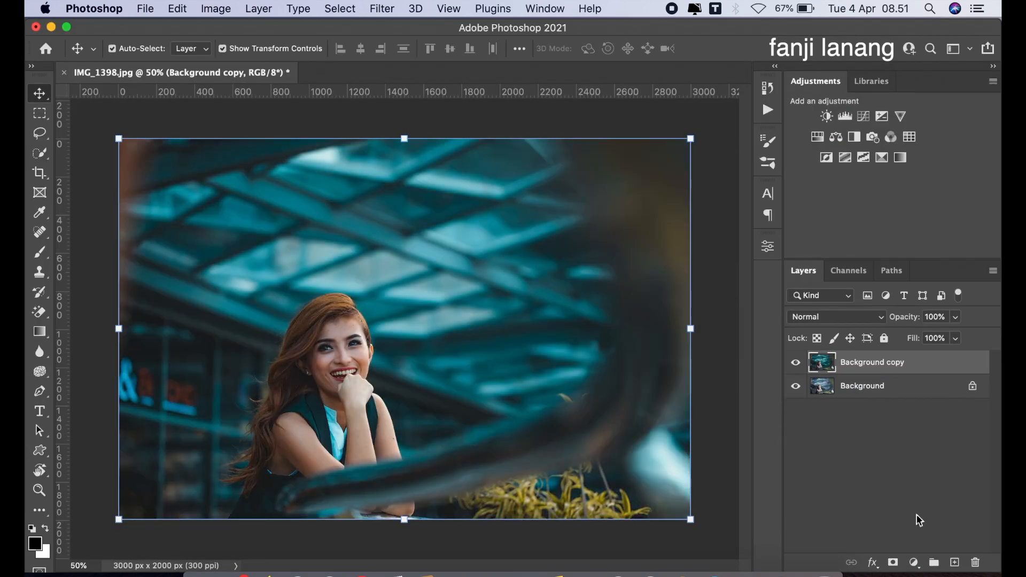
On a new layer, stamp the signature brush in white at size 250 in the photo's lower-left corner
left_click(955, 562)
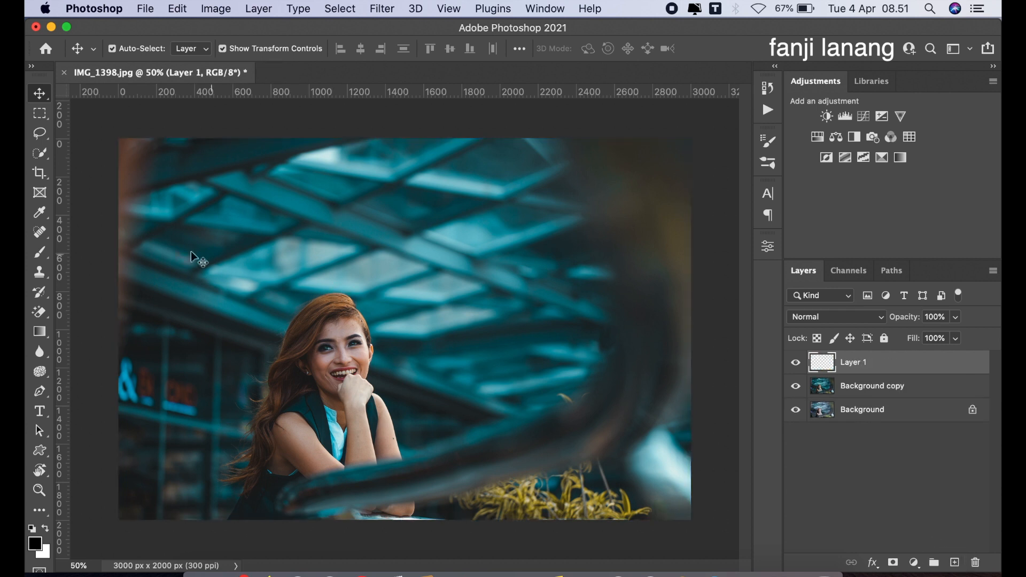
left_click(40, 251)
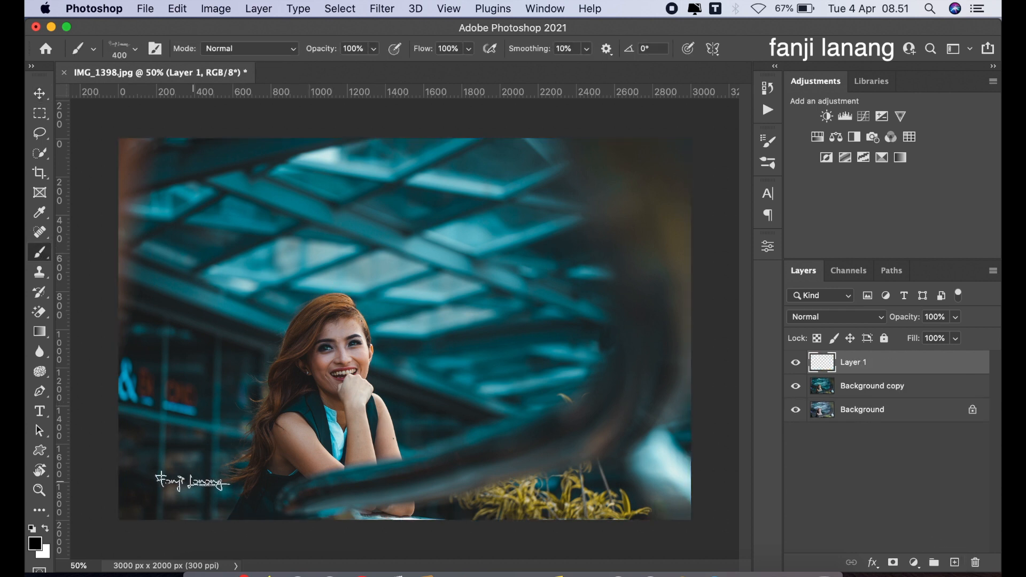
key("bracketleft")
key("bracketleft")
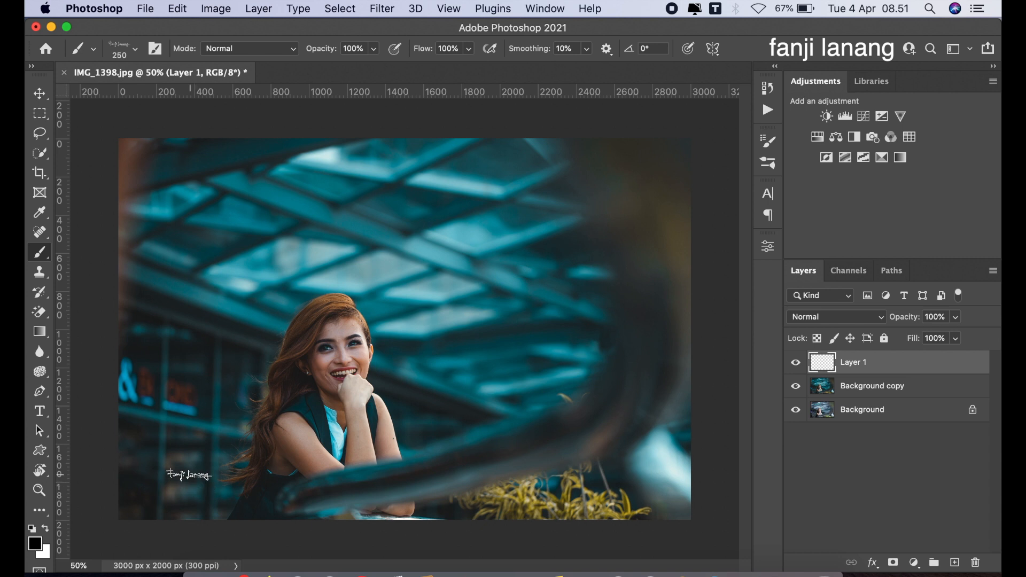
left_click(149, 506)
left_click(46, 528)
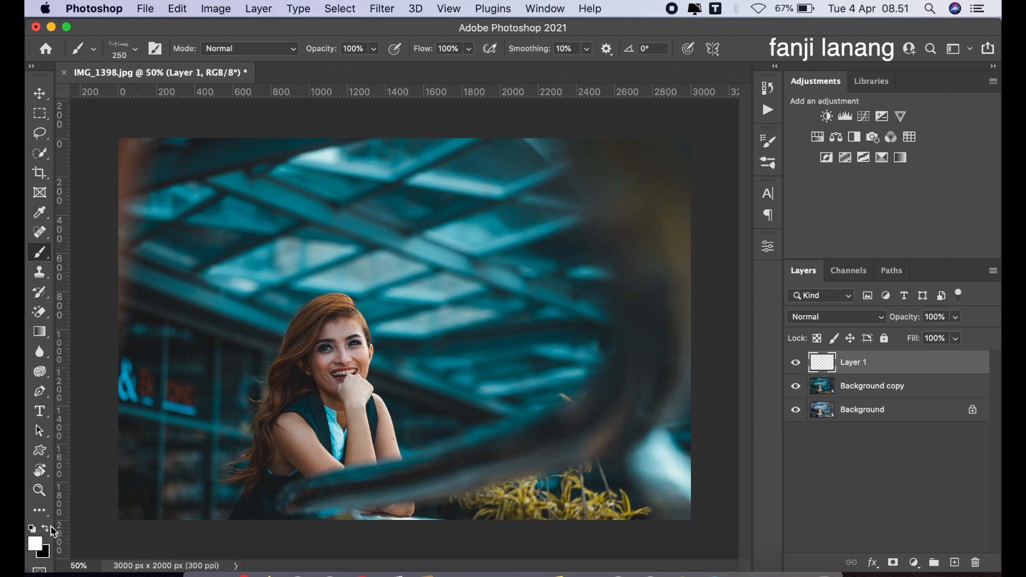
left_click(147, 501)
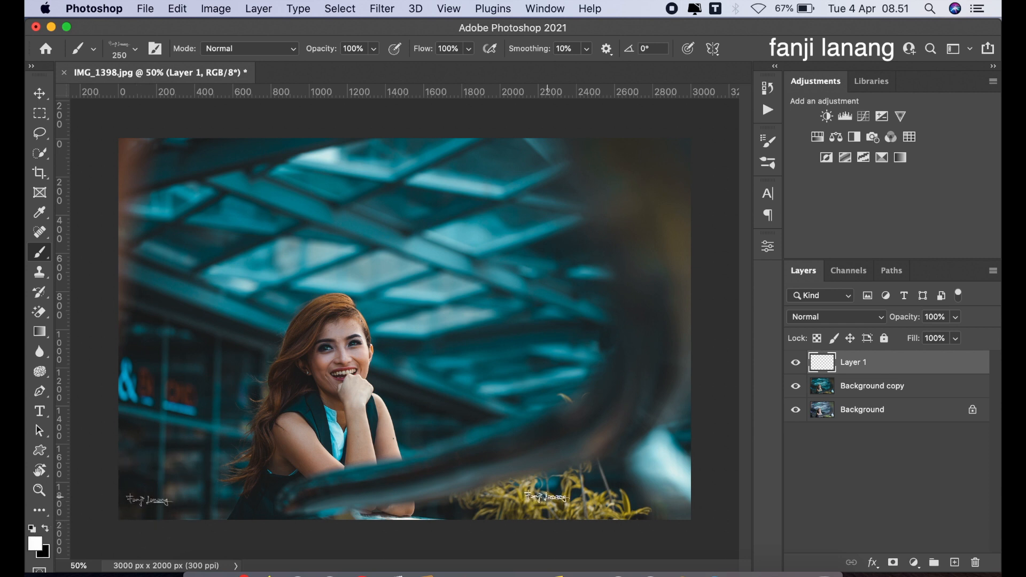